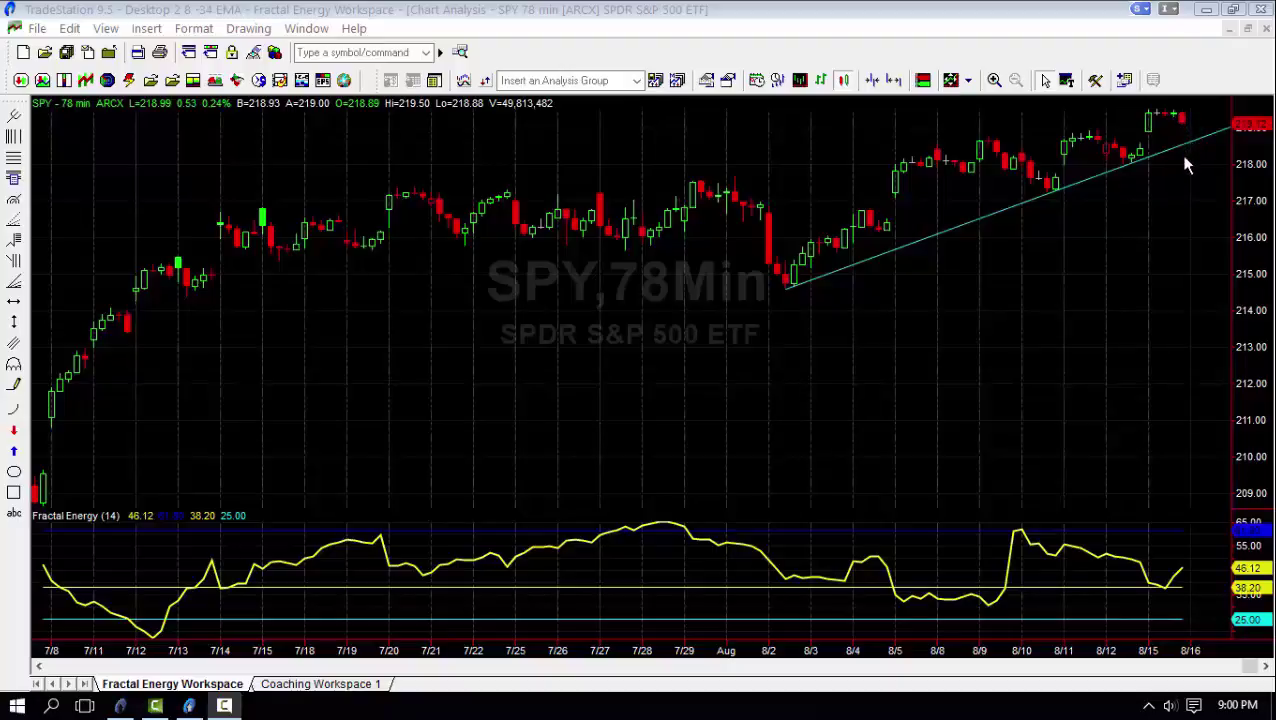
Enable the rising trendline's Breakout intra-bar alert and set it to alert once per bar
{"action": "right_click", "coordinate": [958, 236]}
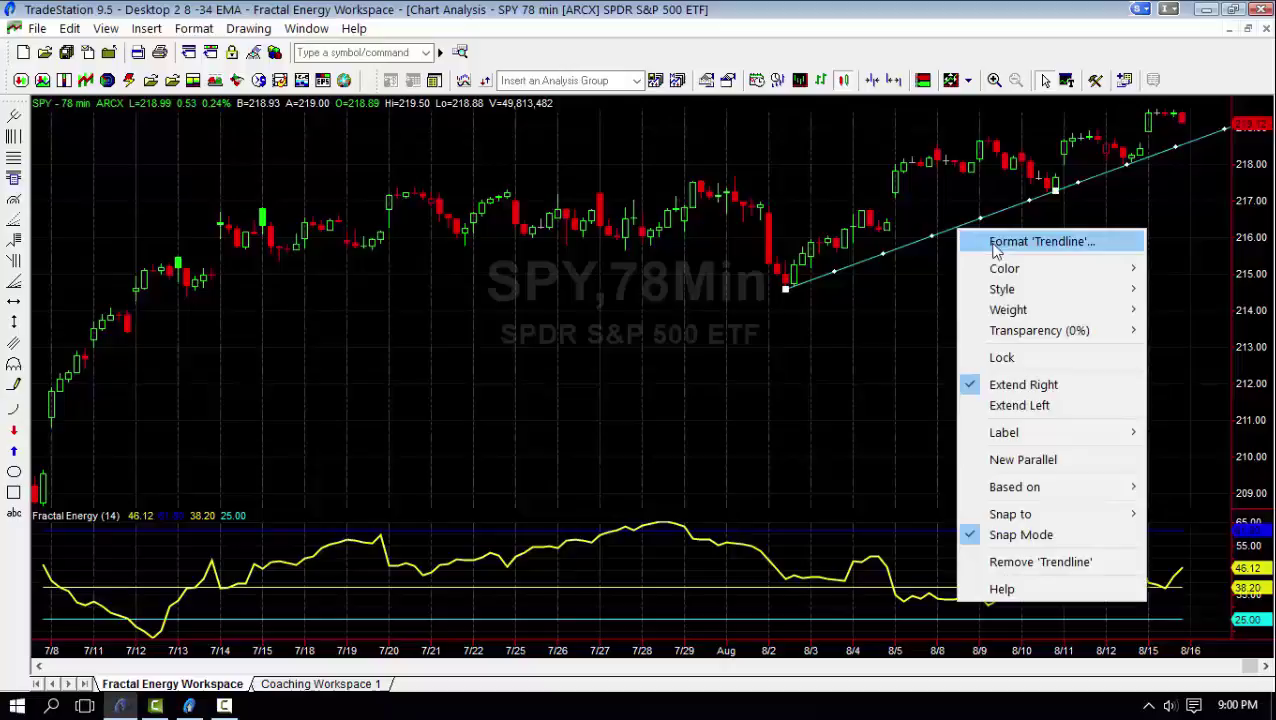
{"action": "left_click", "coordinate": [1003, 244]}
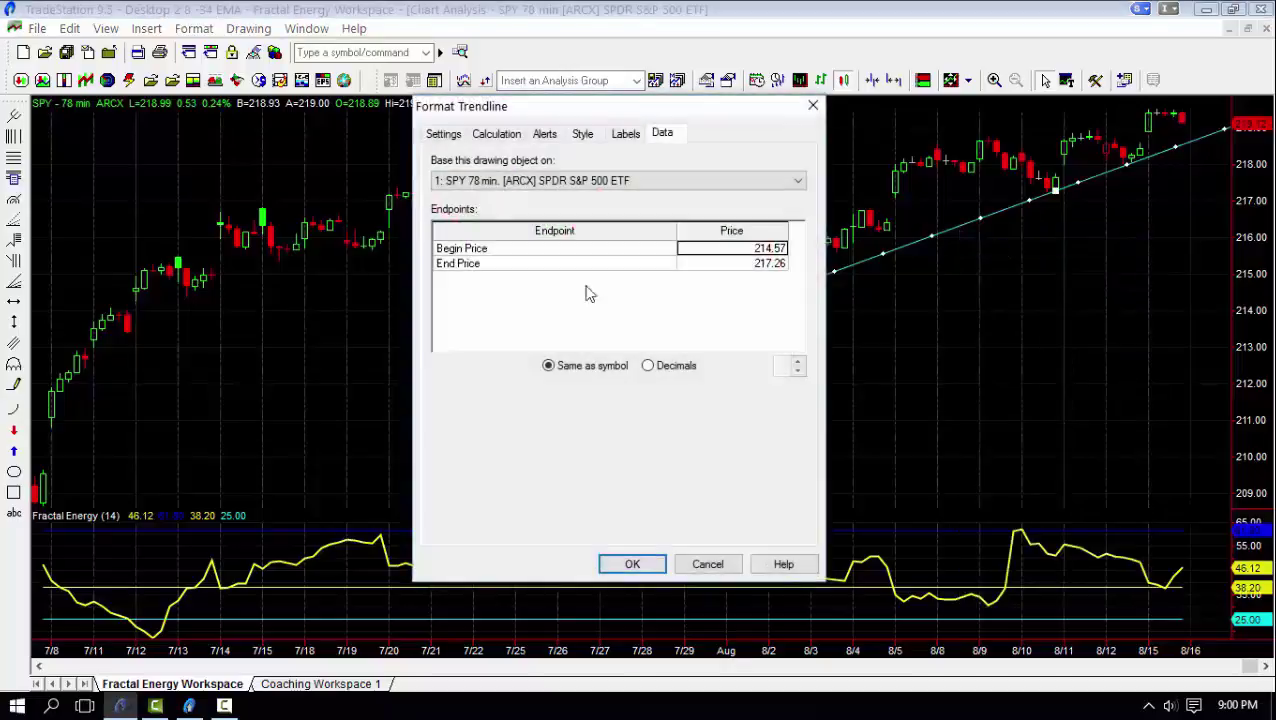
{"action": "left_click", "coordinate": [546, 138]}
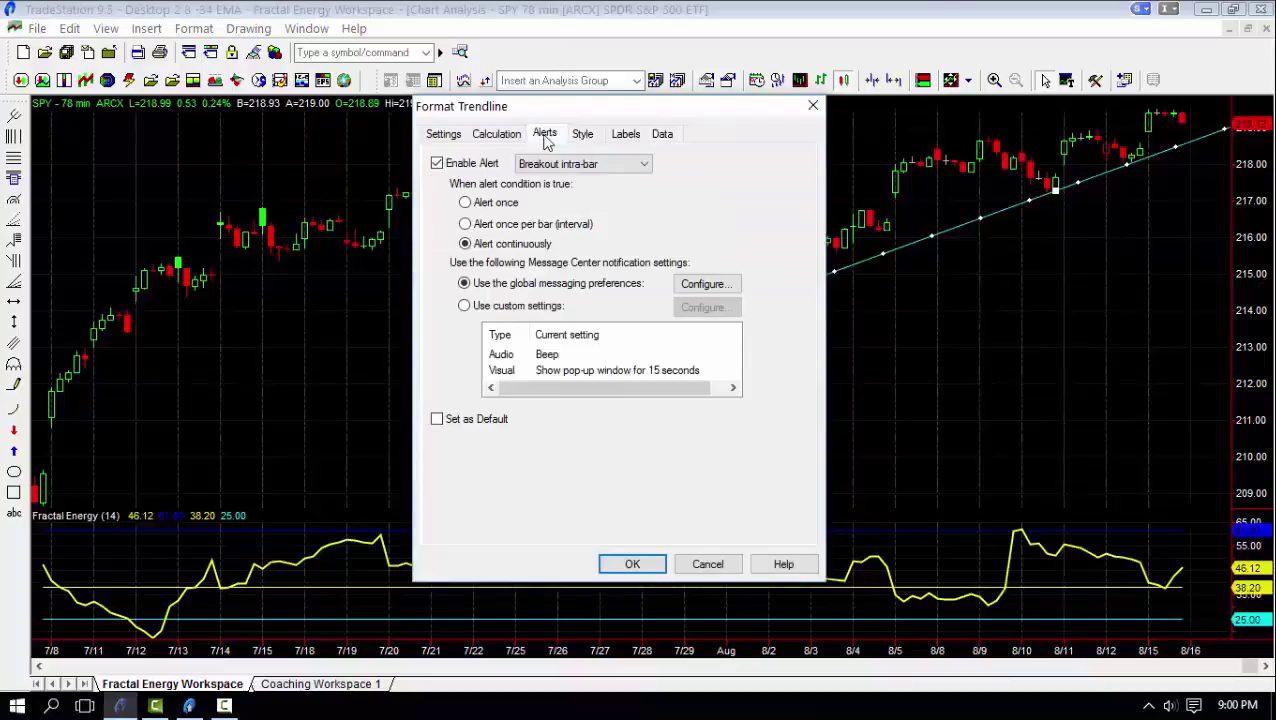
{"action": "left_click", "coordinate": [438, 165]}
{"action": "left_click", "coordinate": [438, 165]}
{"action": "left_click", "coordinate": [465, 203]}
{"action": "left_click", "coordinate": [466, 225]}
Turn on email notifications in the global messaging preferences and enter the recipient and sender email addresses
{"action": "left_click", "coordinate": [718, 290]}
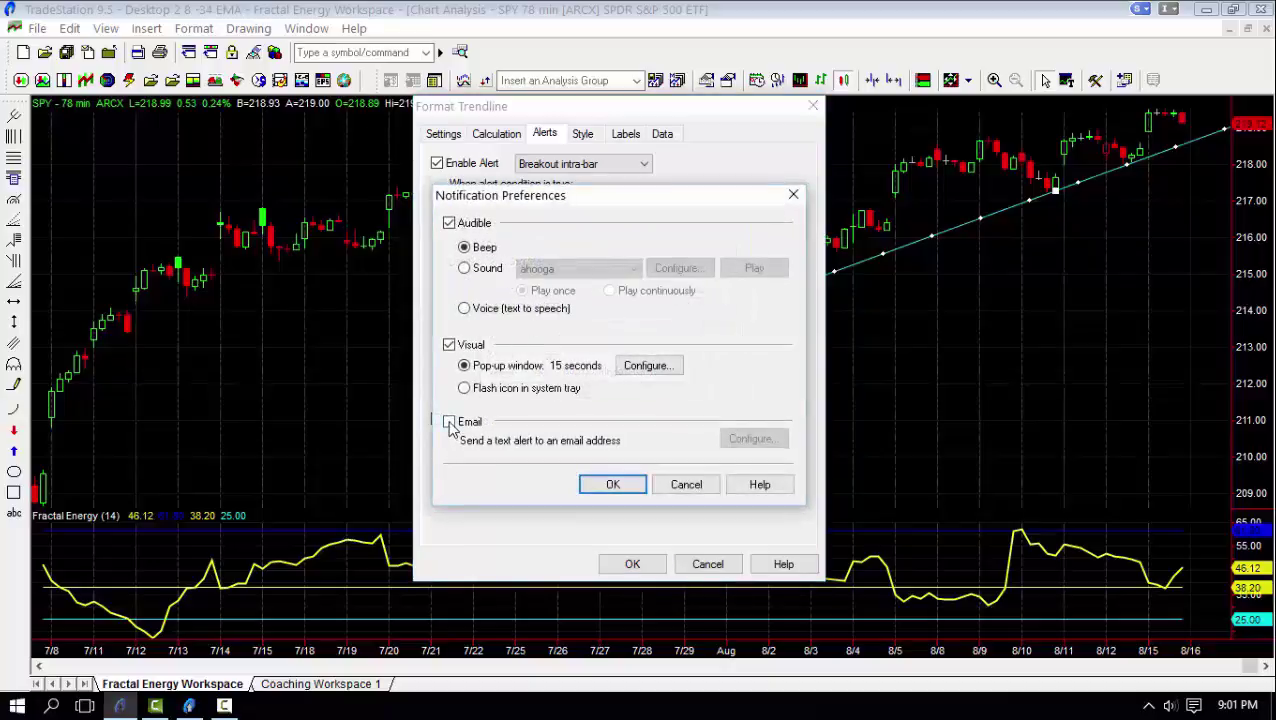
{"action": "left_click", "coordinate": [450, 422]}
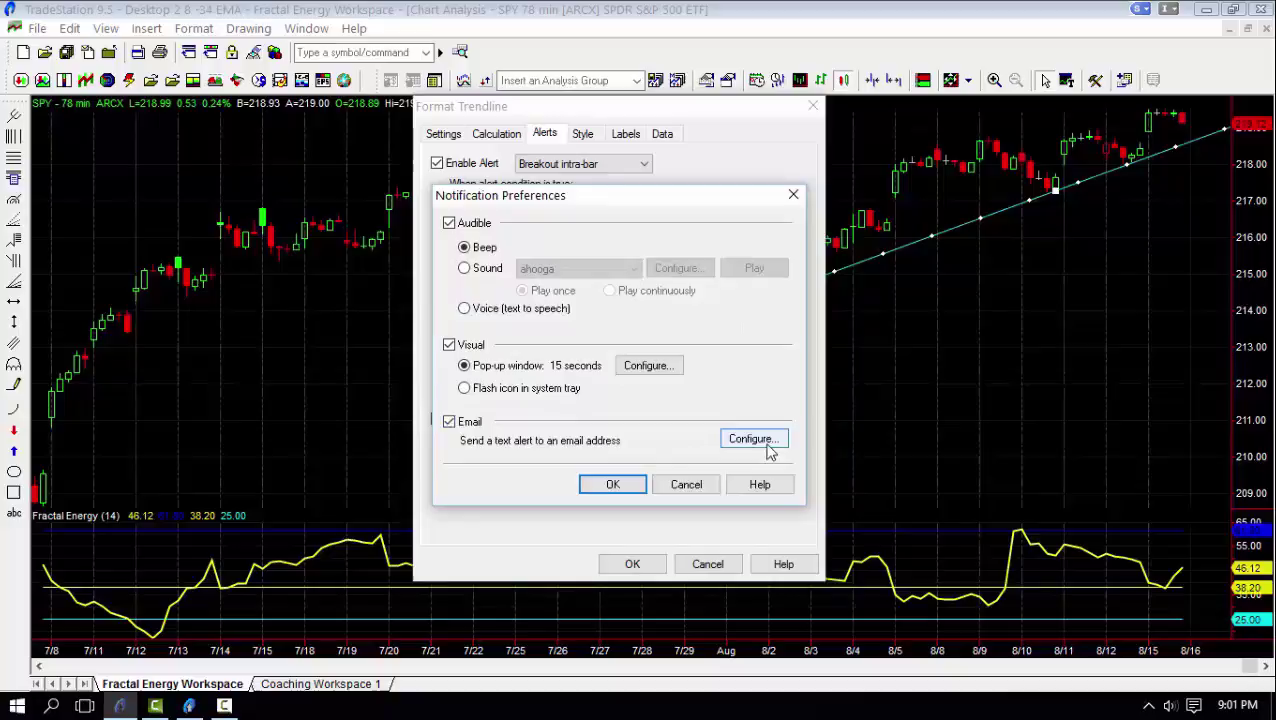
{"action": "left_click", "coordinate": [752, 439]}
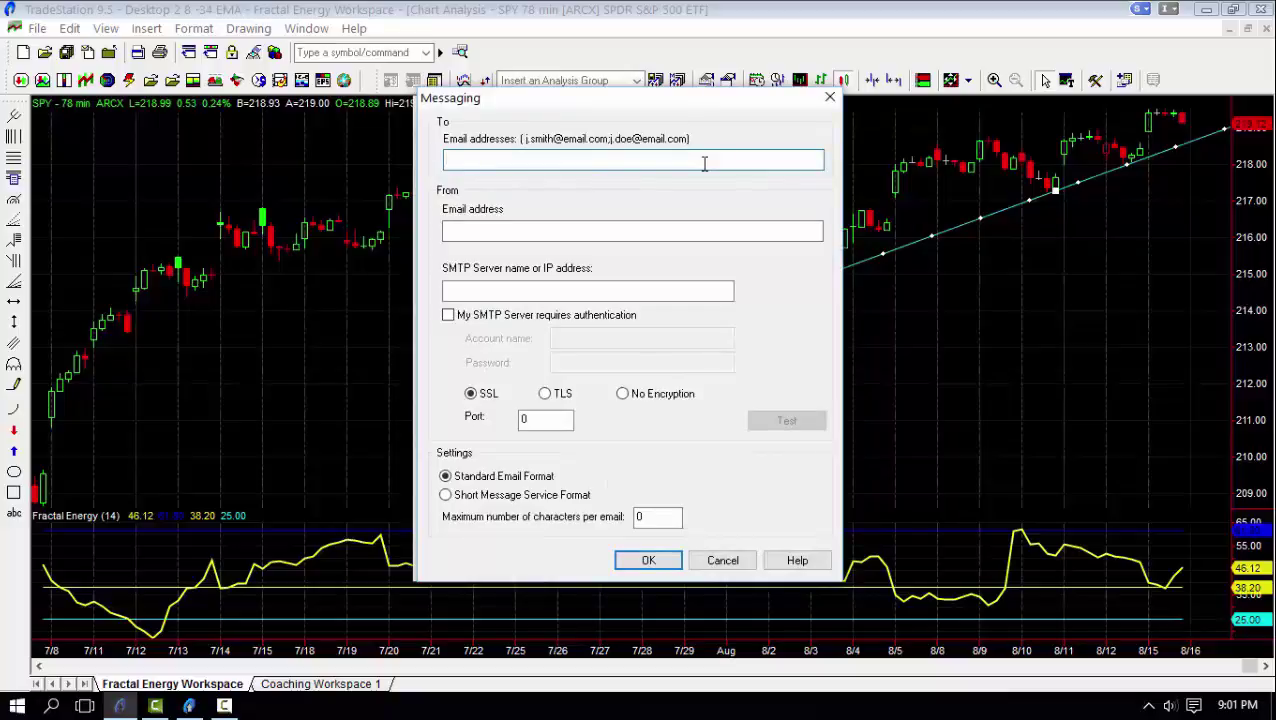
{"action": "type", "text": "YourEmail@Email.com"}
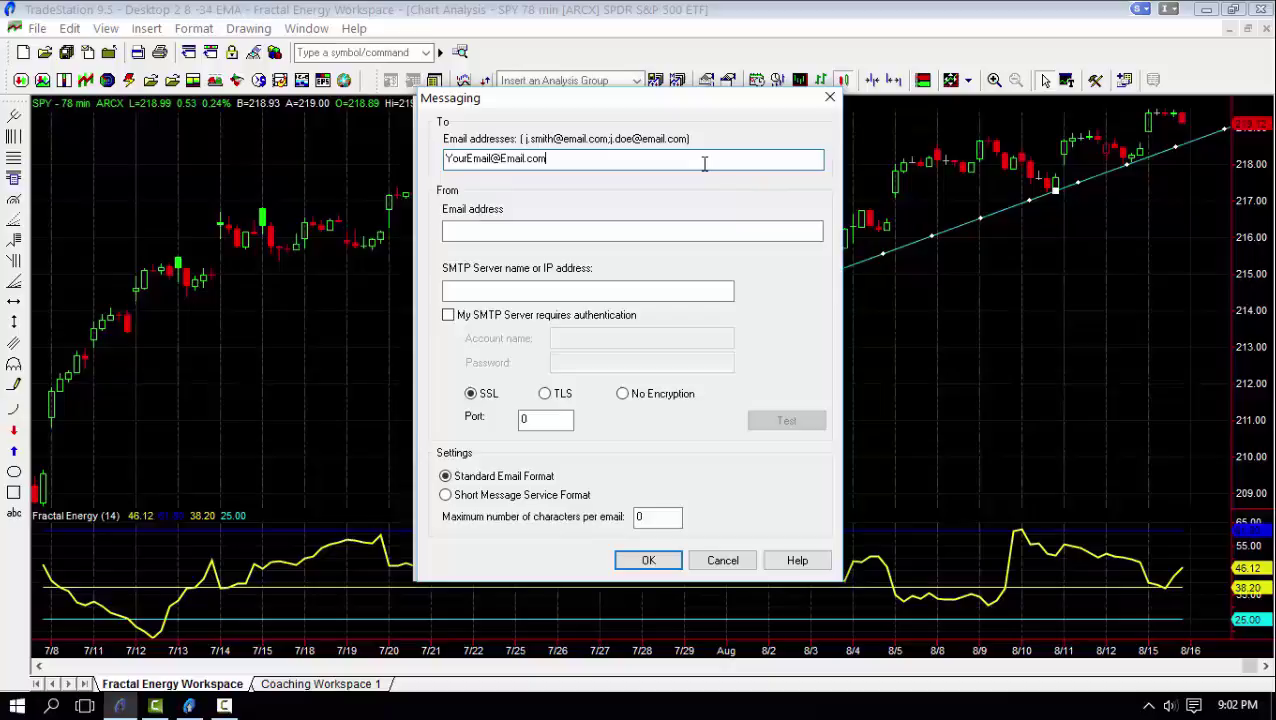
{"action": "key", "text": "Tab"}
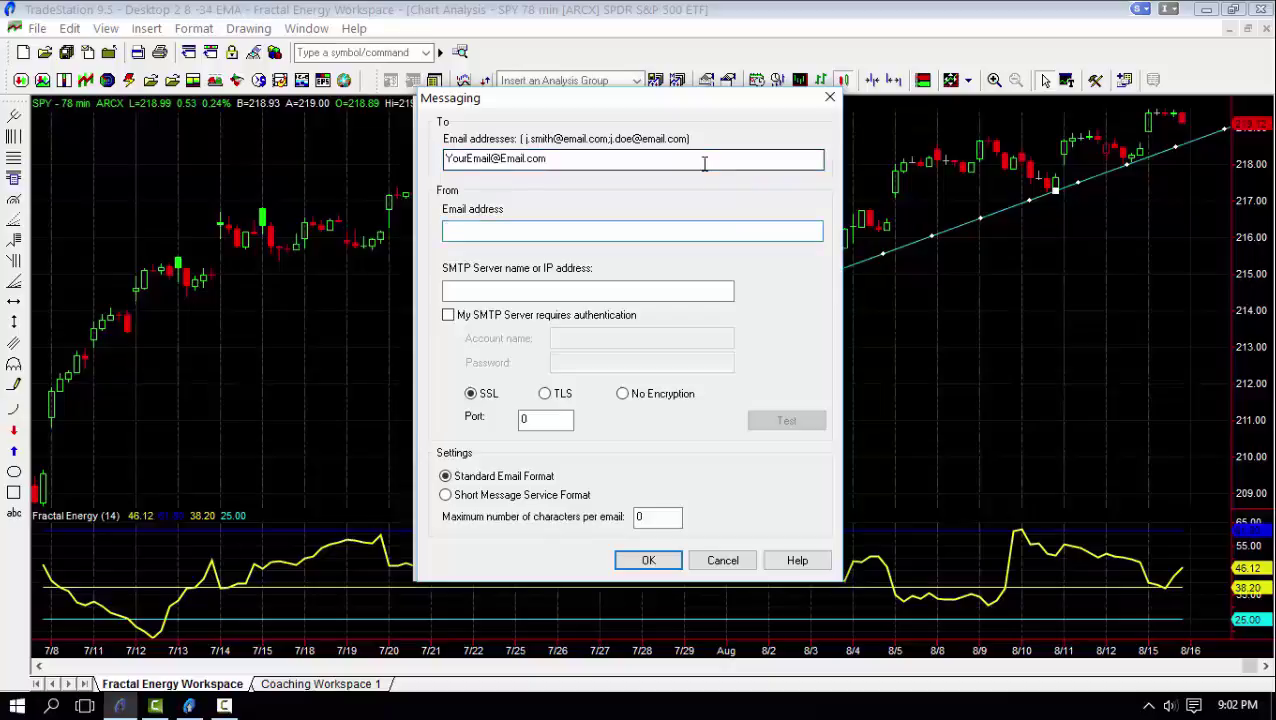
{"action": "type", "text": "YourEmail@Email.com"}
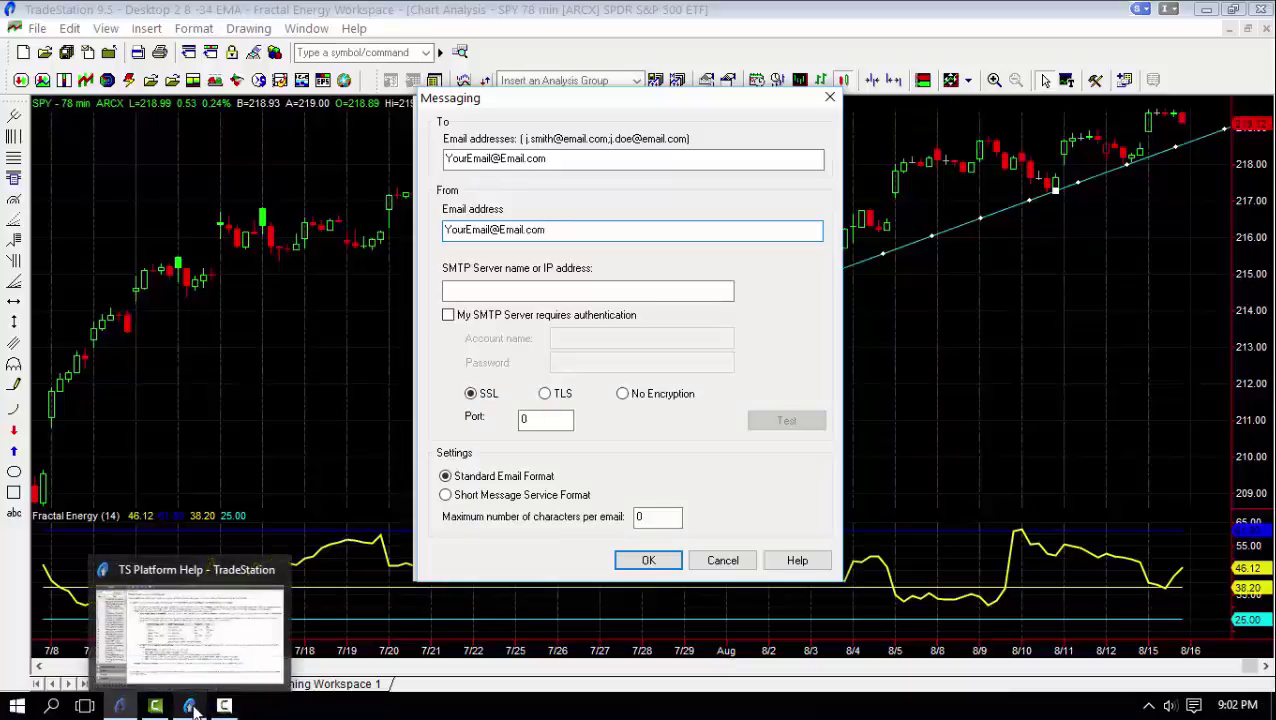
Copy Gmail's SMTP server name, smtp.gmail.com, from the TS Platform Help page into the SMTP server field of the Messaging dialog
{"action": "left_click", "coordinate": [193, 708]}
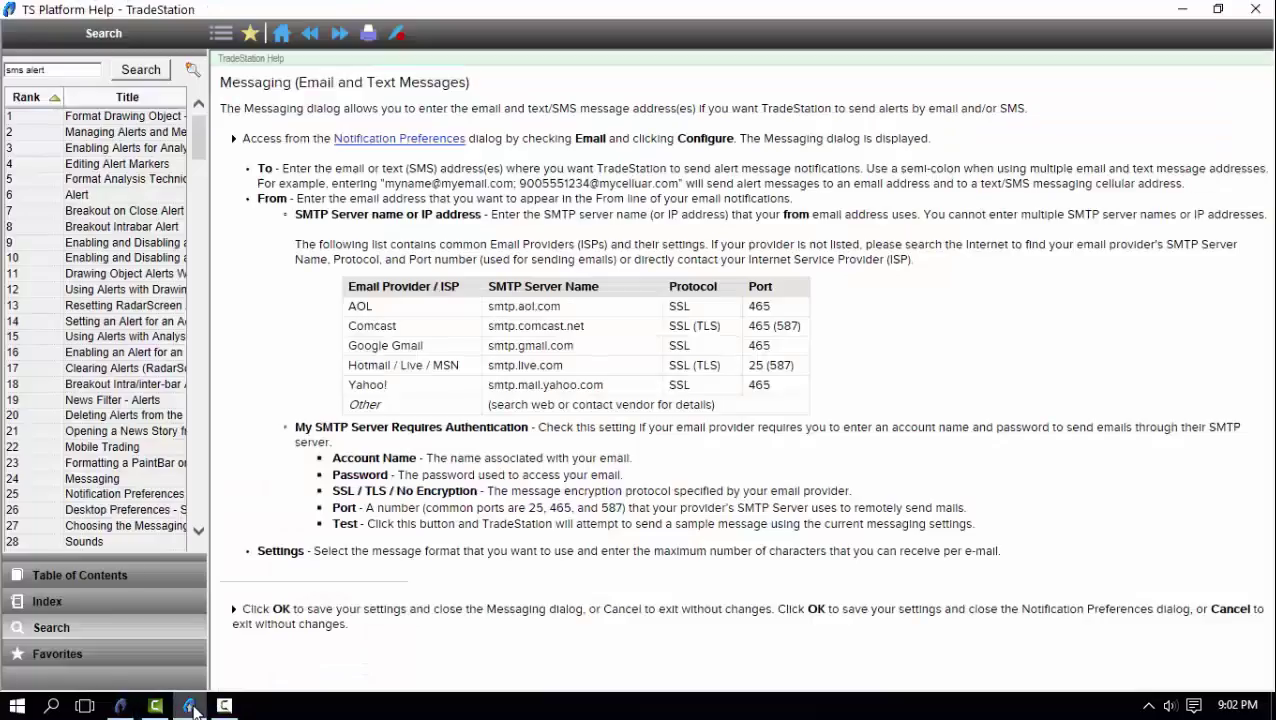
{"action": "left_click_drag", "start_coordinate": [574, 346], "coordinate": [484, 347]}
{"action": "right_click", "coordinate": [548, 348]}
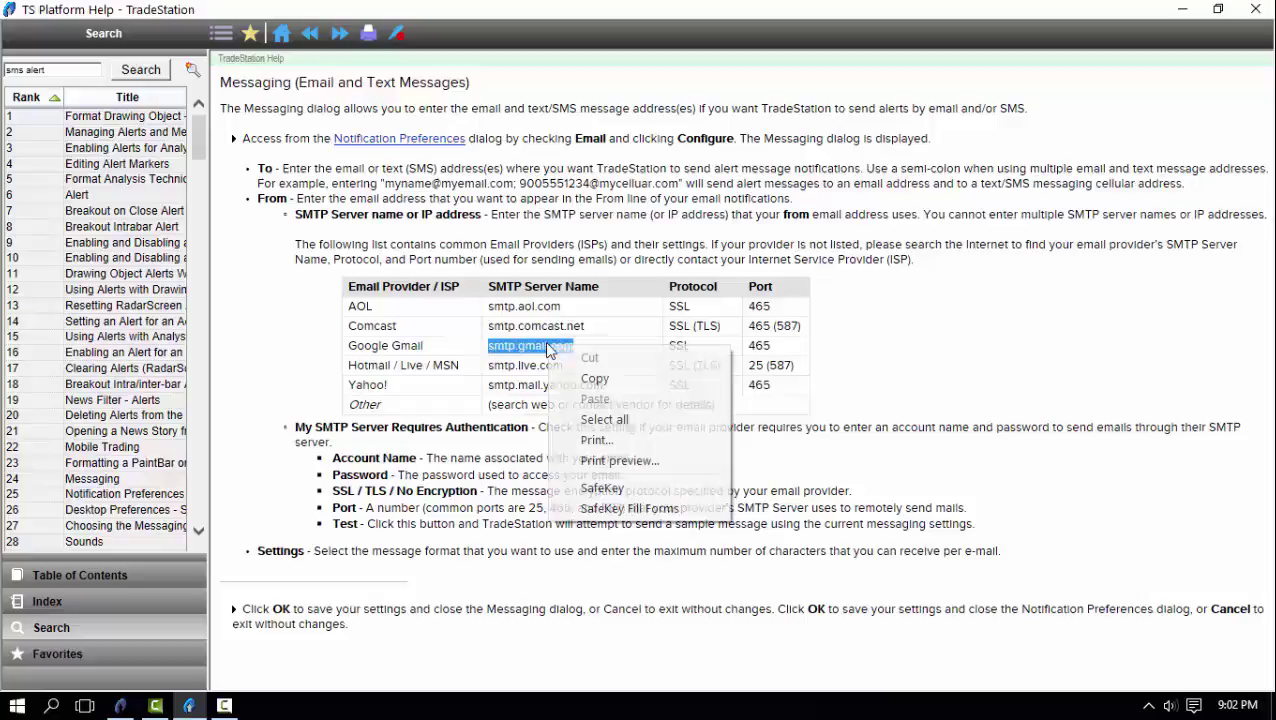
{"action": "left_click", "coordinate": [591, 378]}
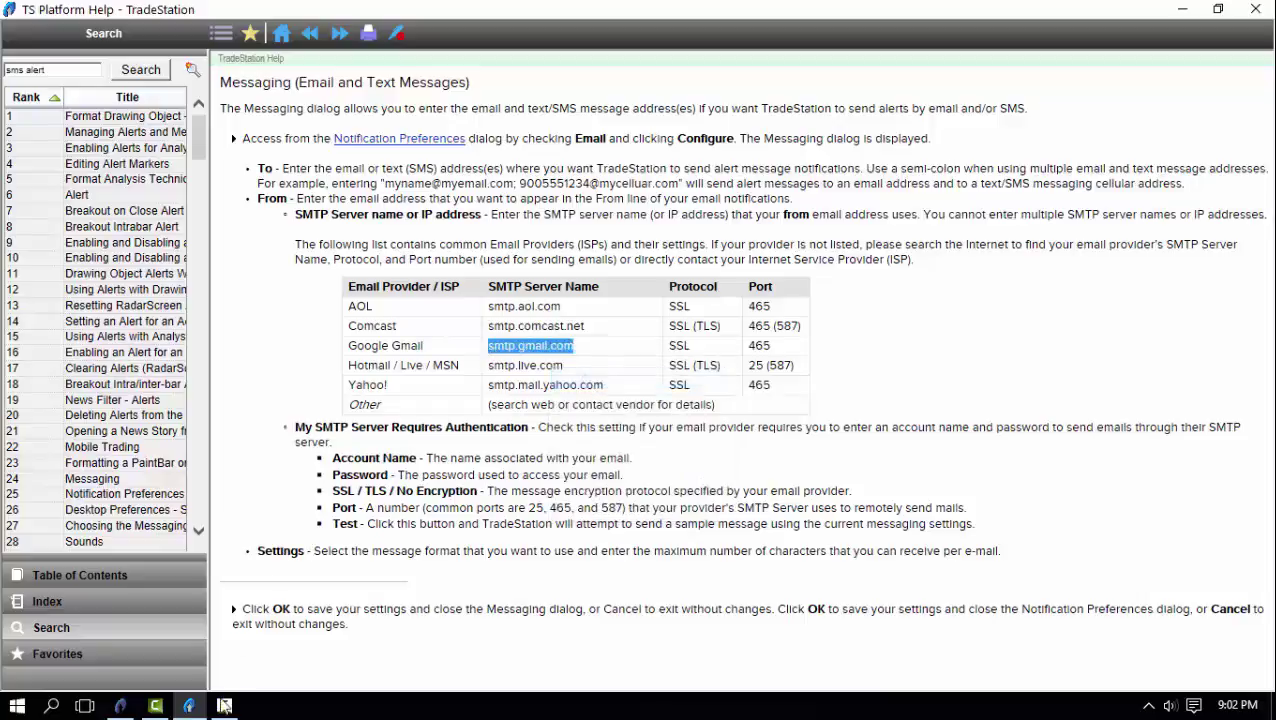
{"action": "left_click", "coordinate": [123, 706]}
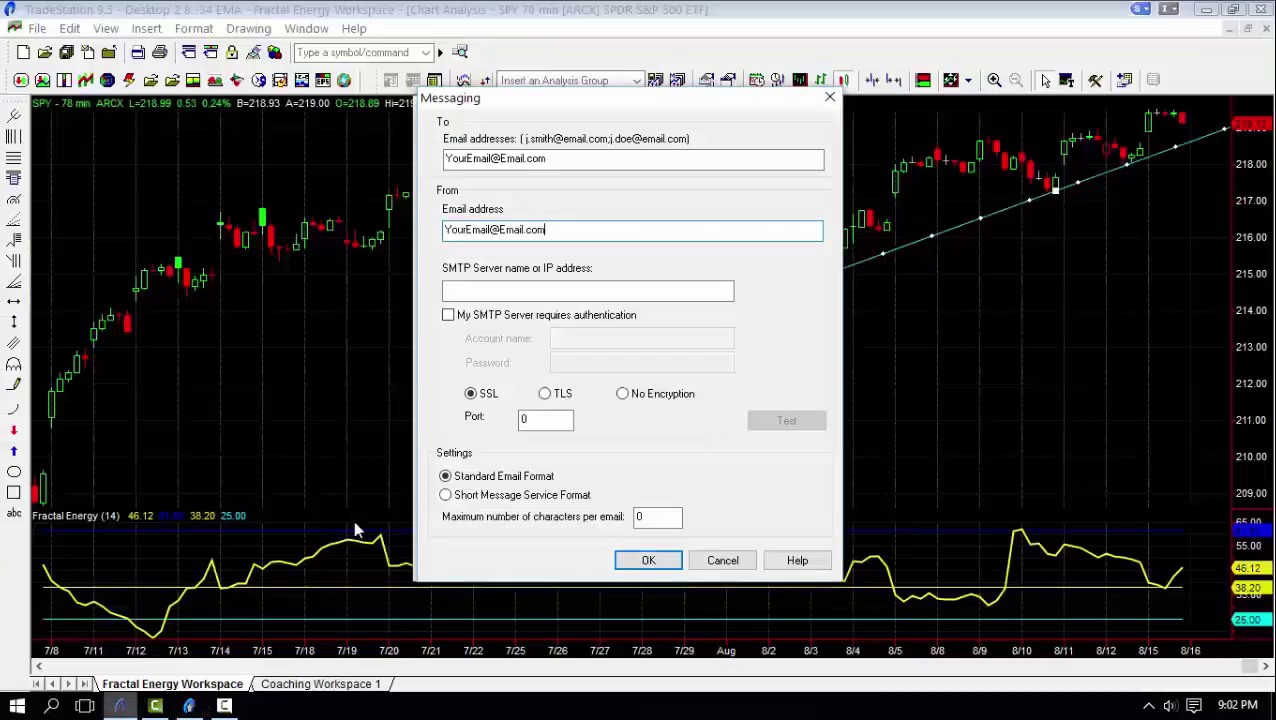
{"action": "left_click", "coordinate": [573, 290]}
{"action": "right_click", "coordinate": [573, 290]}
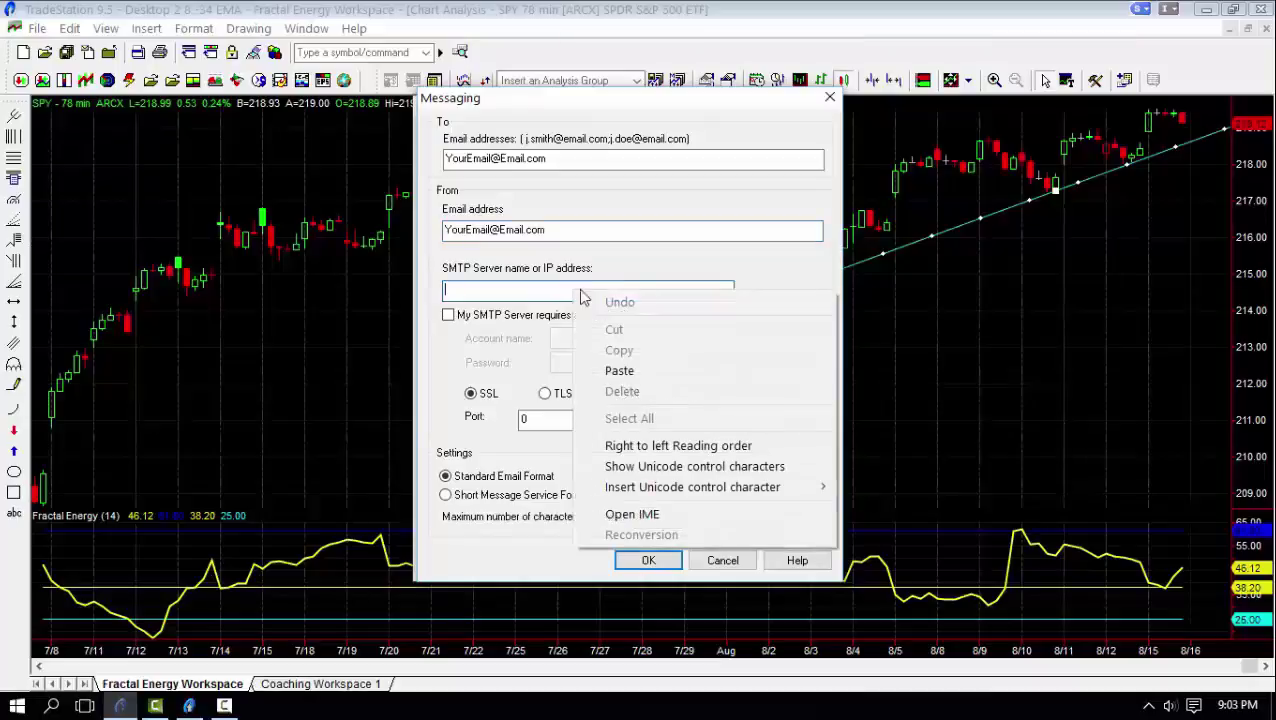
{"action": "left_click", "coordinate": [612, 366]}
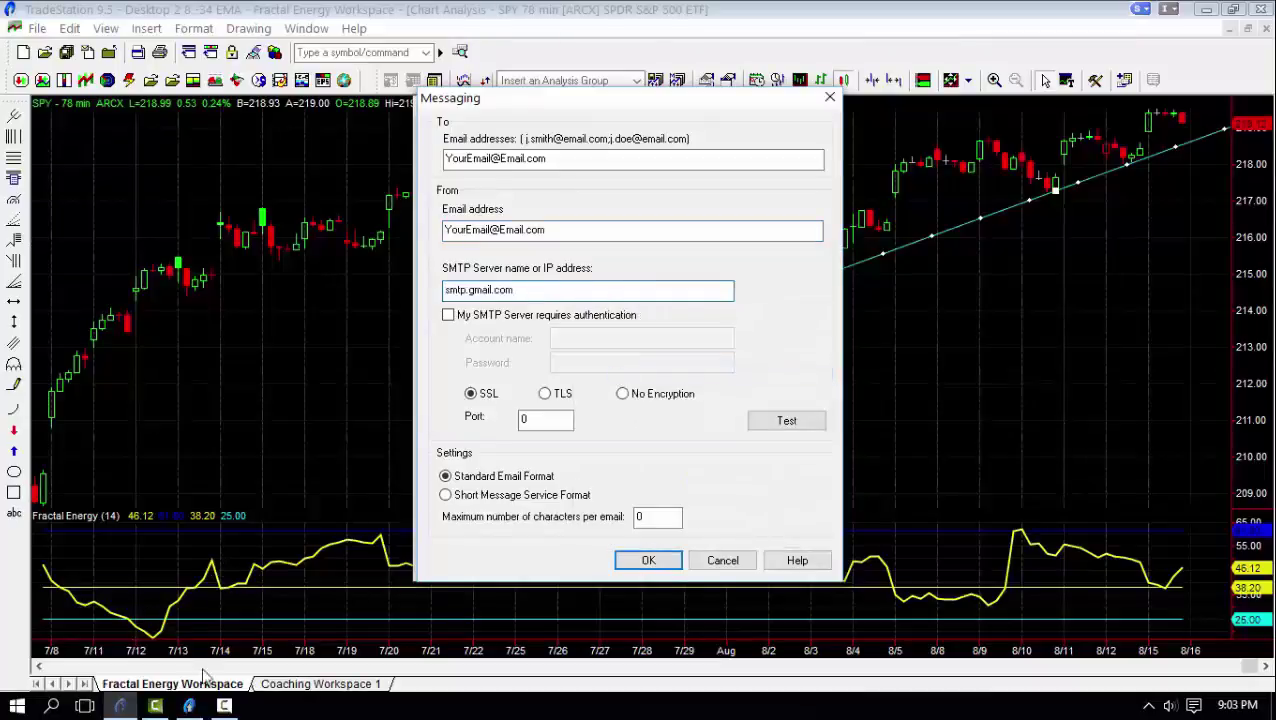
Set the mail server port to 465, as listed for Gmail in the platform help, and test the messaging settings
{"action": "left_click", "coordinate": [197, 705]}
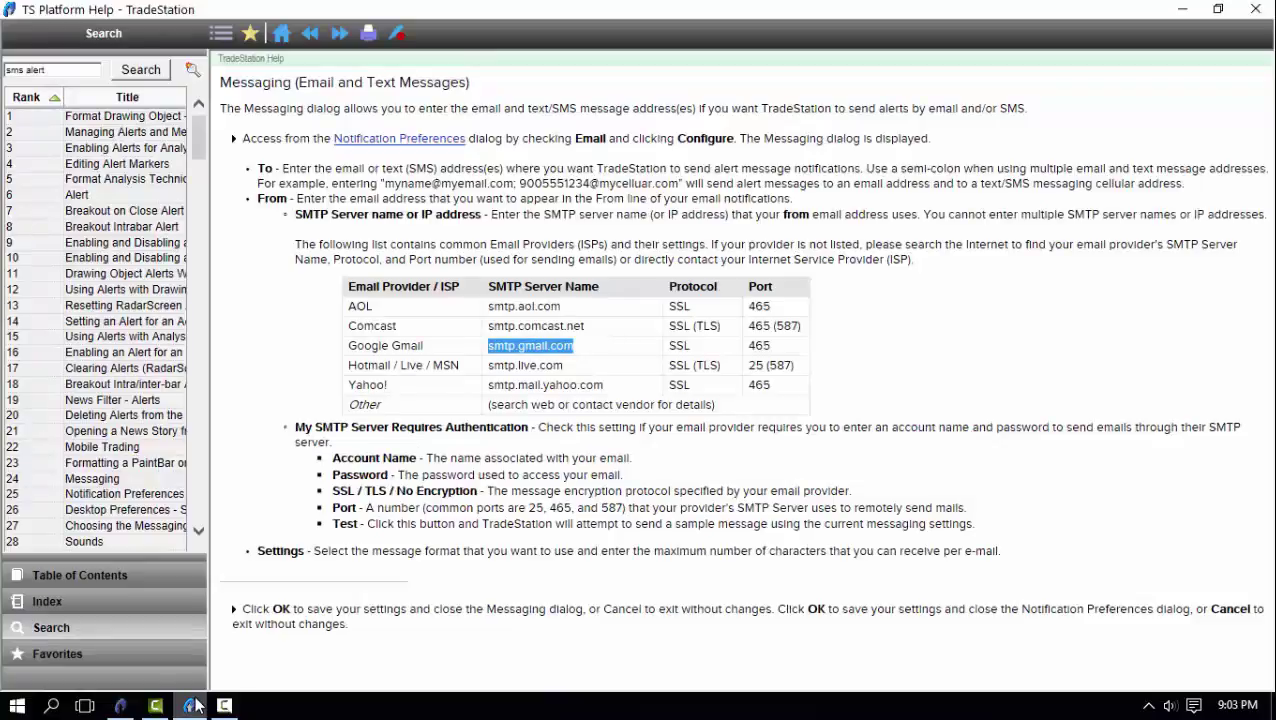
{"action": "left_click", "coordinate": [193, 705]}
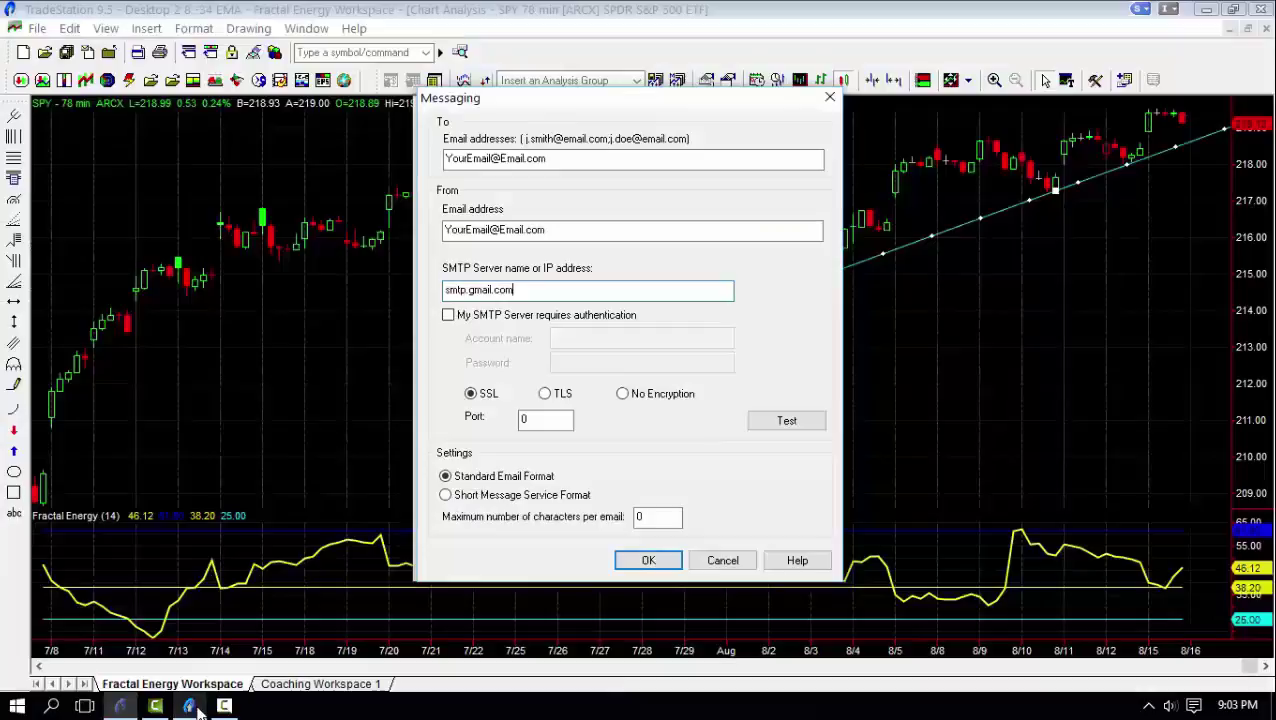
{"action": "left_click", "coordinate": [536, 421]}
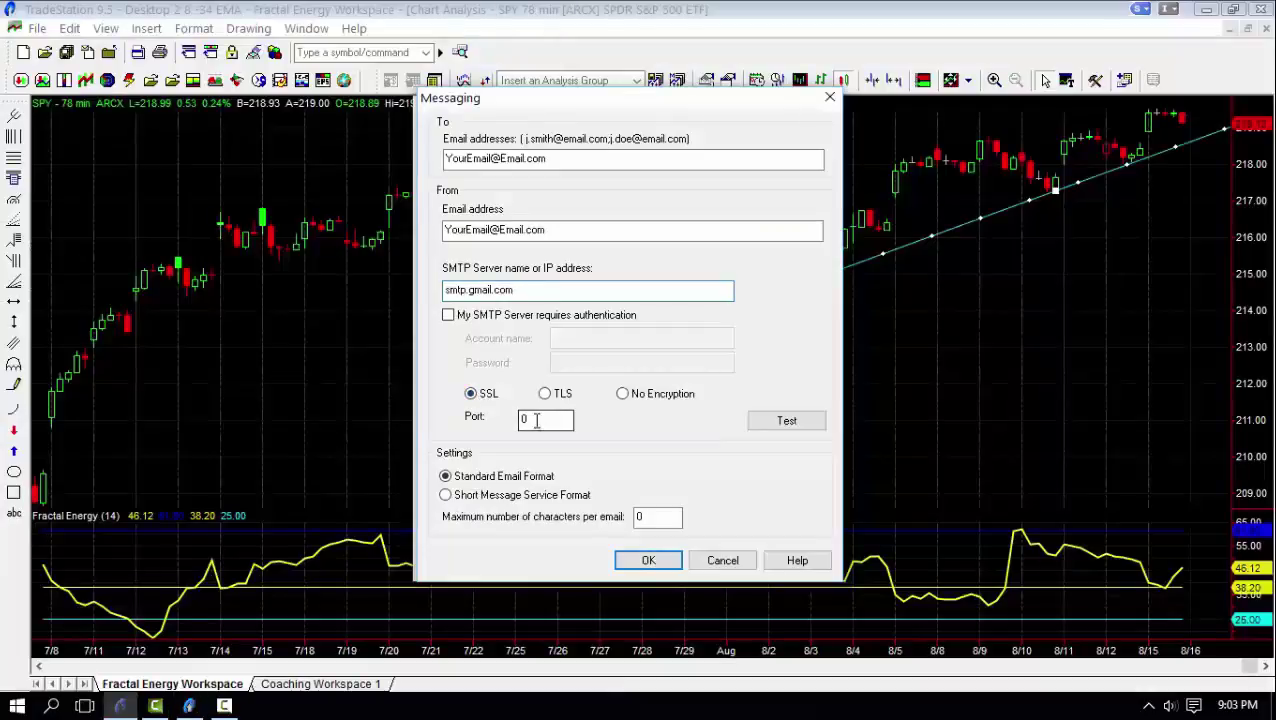
{"action": "double_click", "coordinate": [536, 421]}
{"action": "type", "text": "465"}
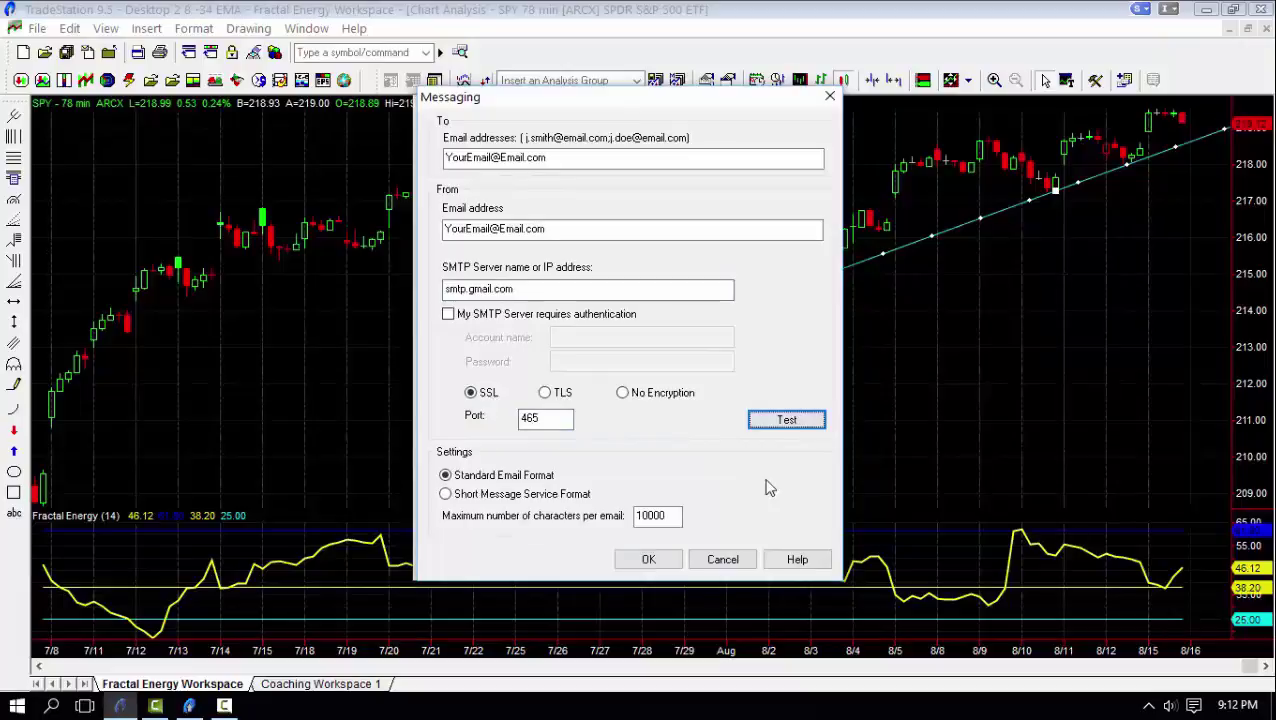
{"action": "left_click", "coordinate": [788, 420]}
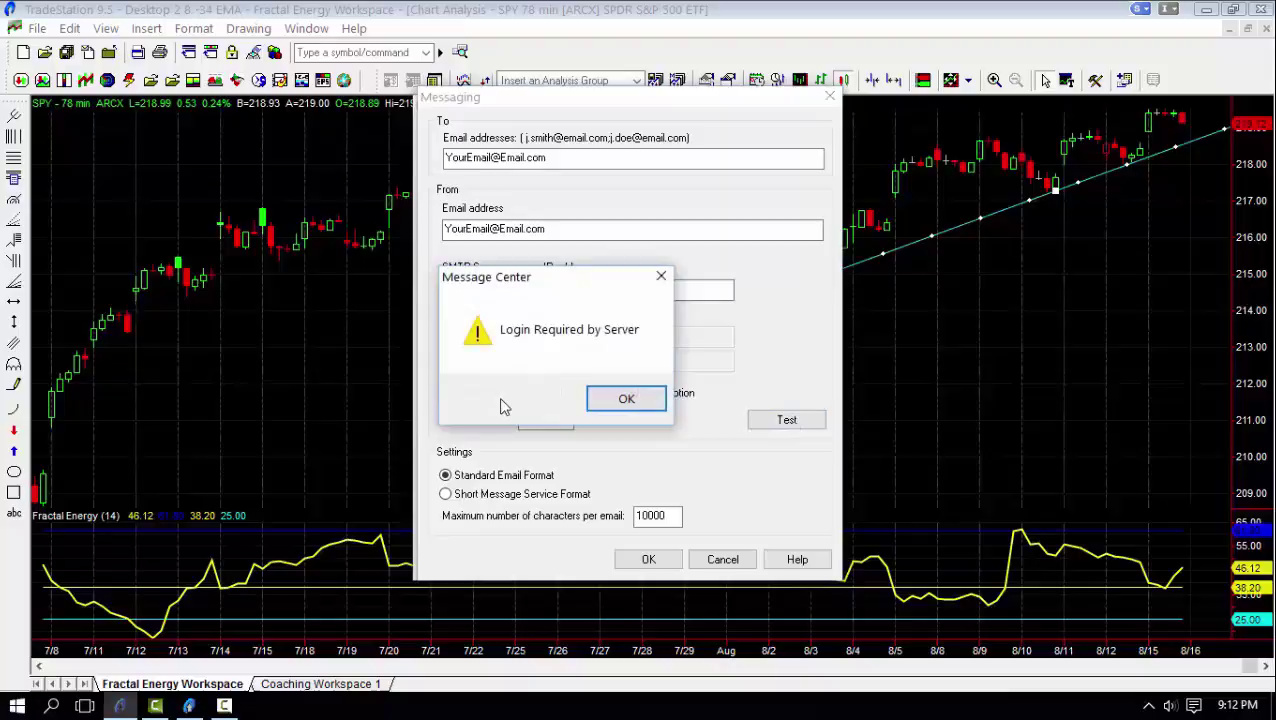
{"action": "left_click", "coordinate": [618, 400]}
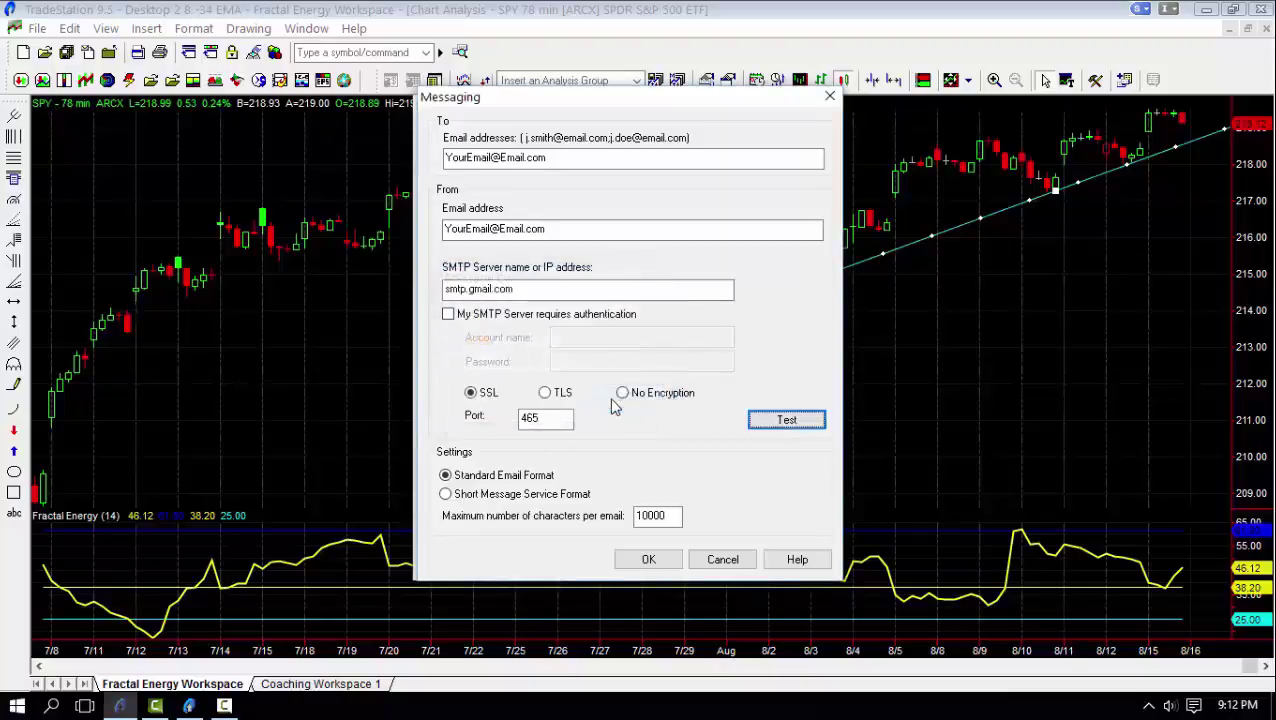
Turn on SMTP server authentication, enter the account name and password, and close the messaging and trendline dialogs
{"action": "left_click", "coordinate": [449, 316]}
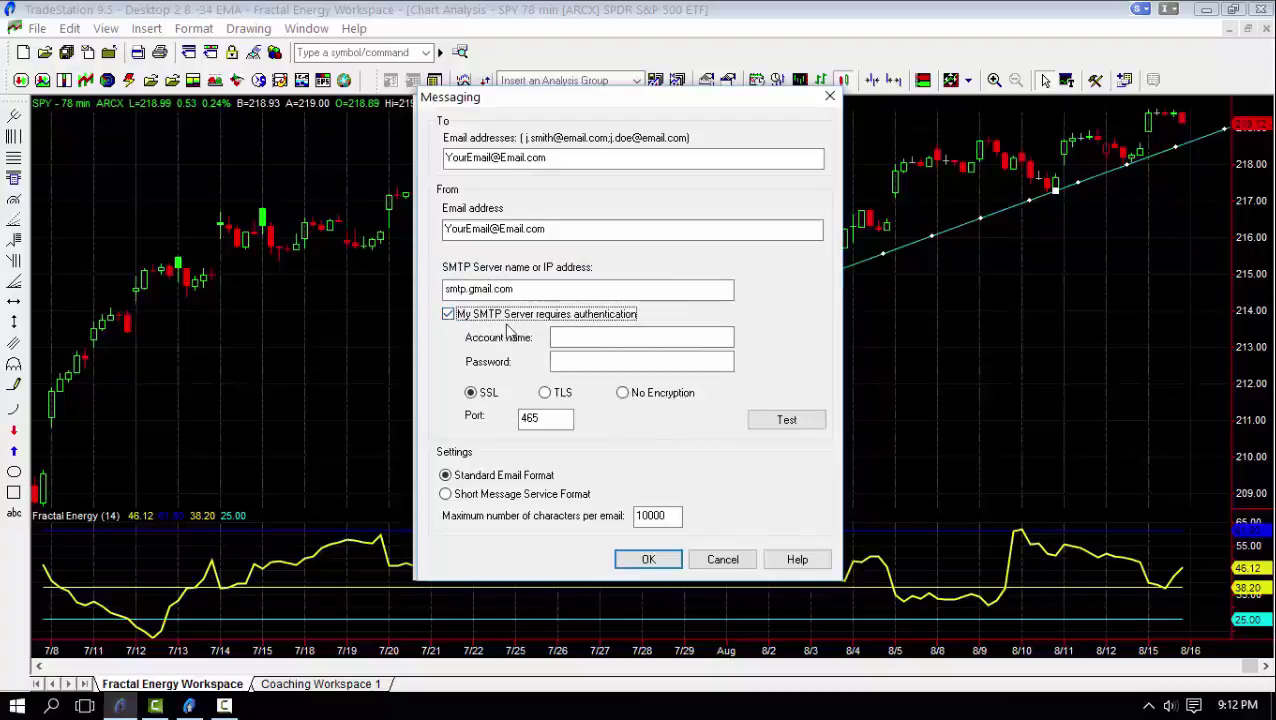
{"action": "left_click", "coordinate": [621, 336]}
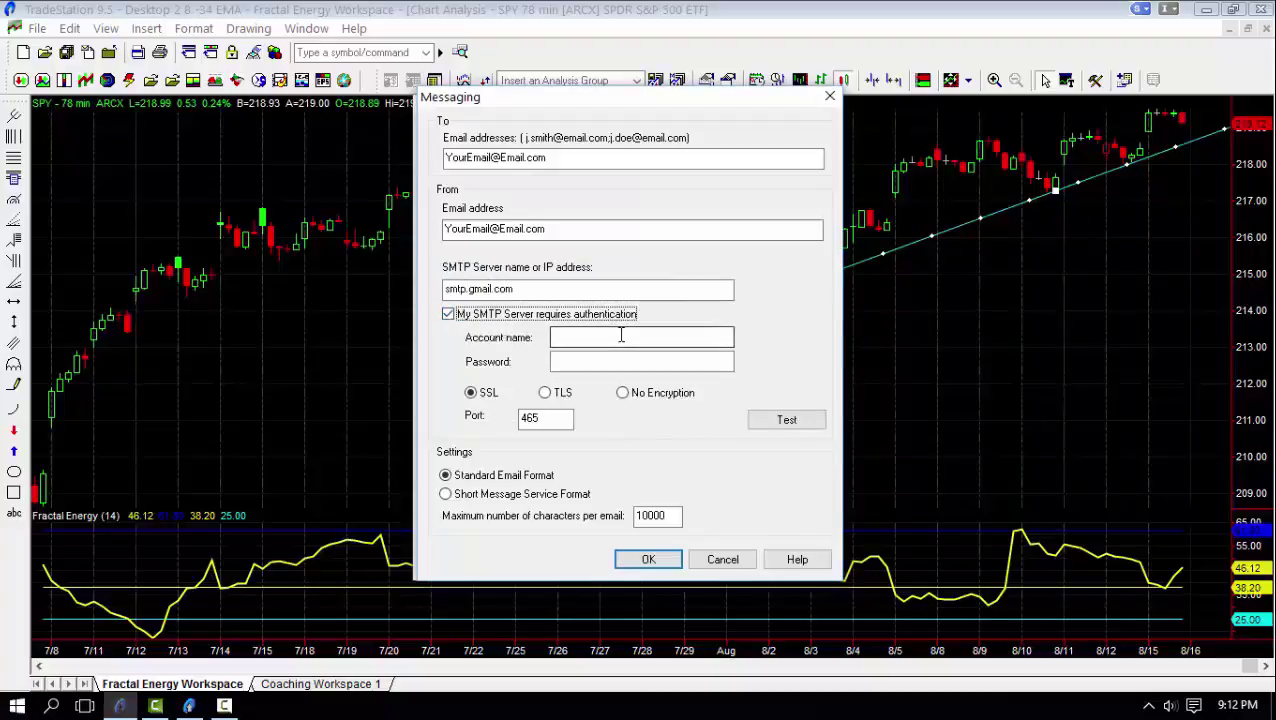
{"action": "left_click", "coordinate": [621, 336]}
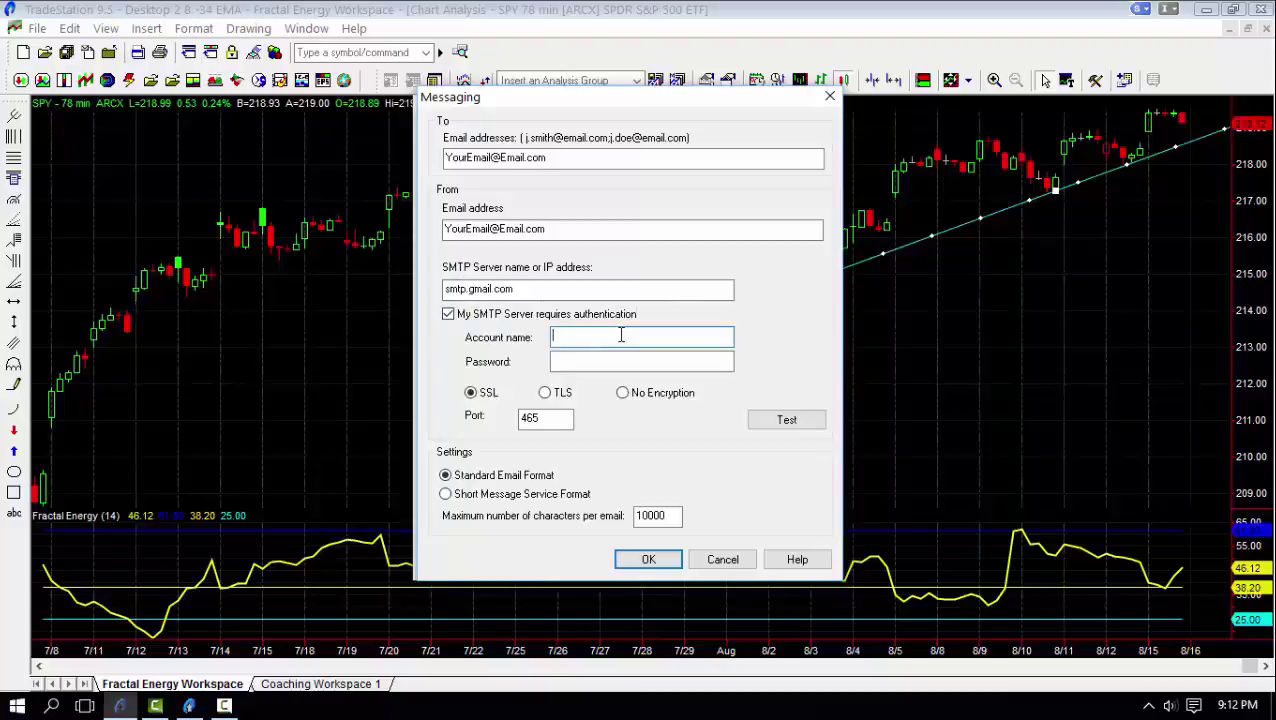
{"action": "type", "text": "Your Email"}
{"action": "key", "text": "Tab"}
{"action": "type", "text": "********"}
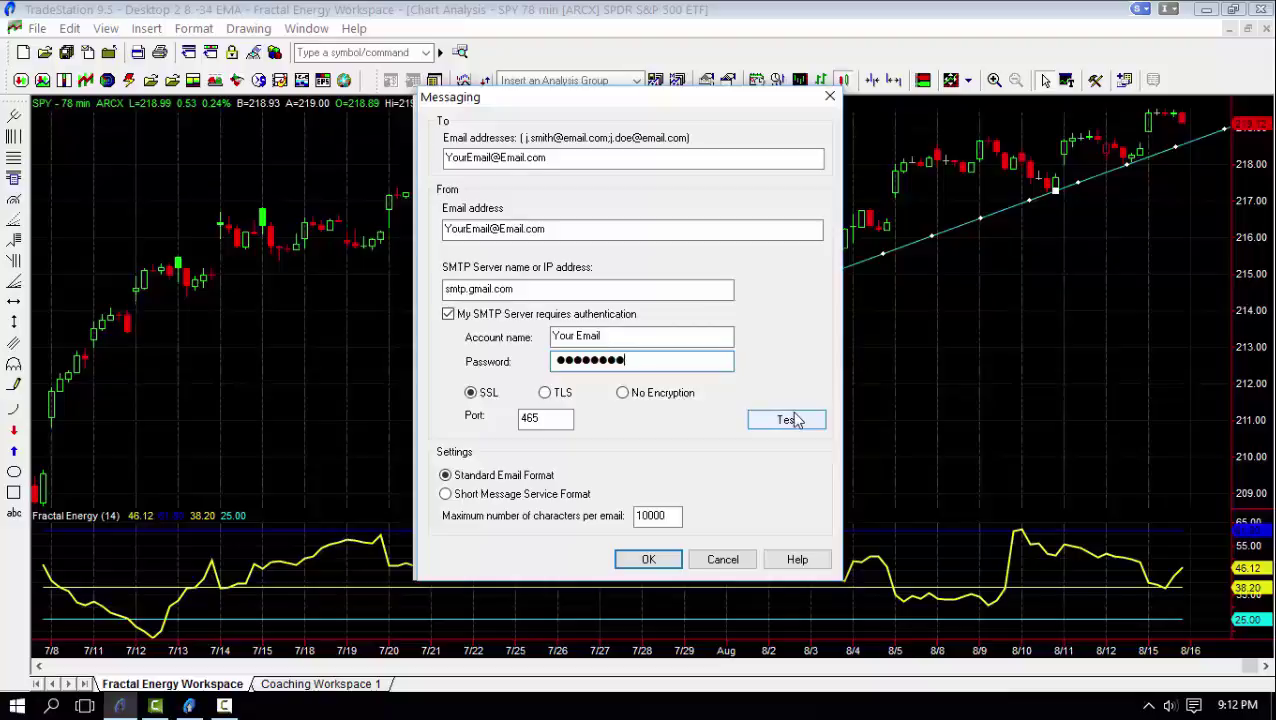
{"action": "left_click", "coordinate": [727, 561]}
{"action": "left_click", "coordinate": [648, 563]}
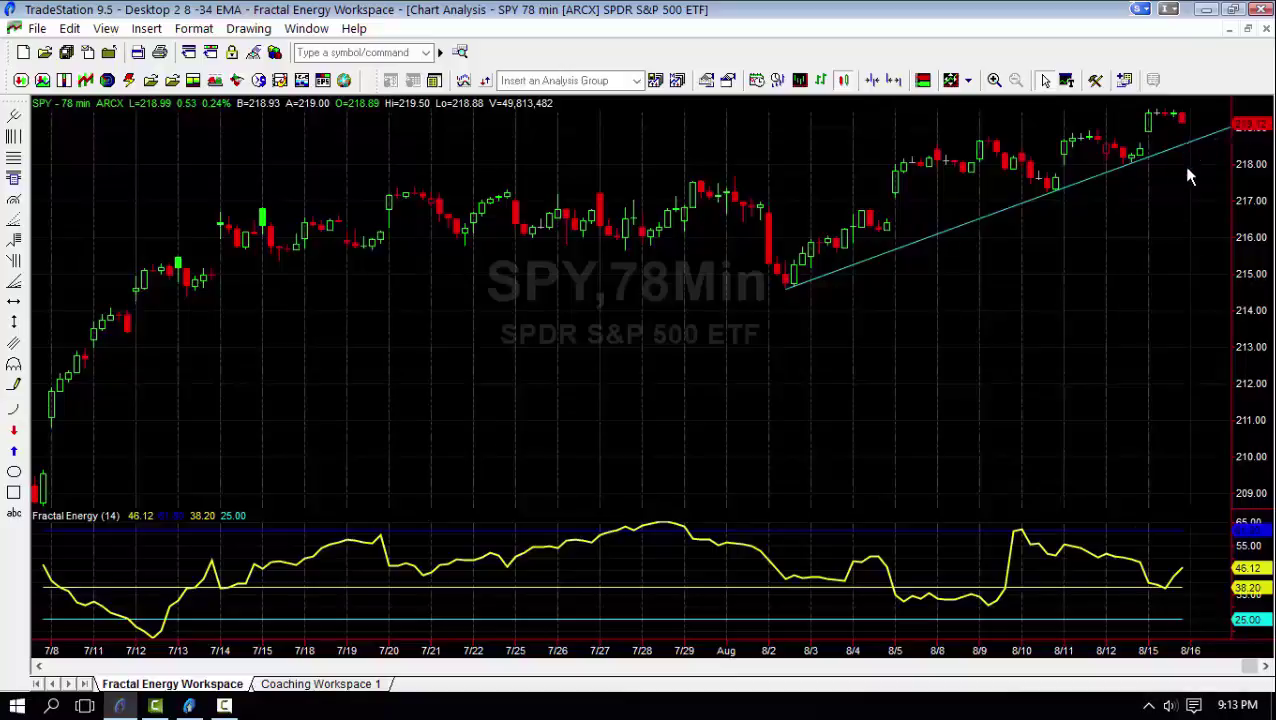
Draw a horizontal line at 219.50 along the high of the most recent bars
{"action": "left_click", "coordinate": [14, 302]}
{"action": "left_click", "coordinate": [1160, 111]}
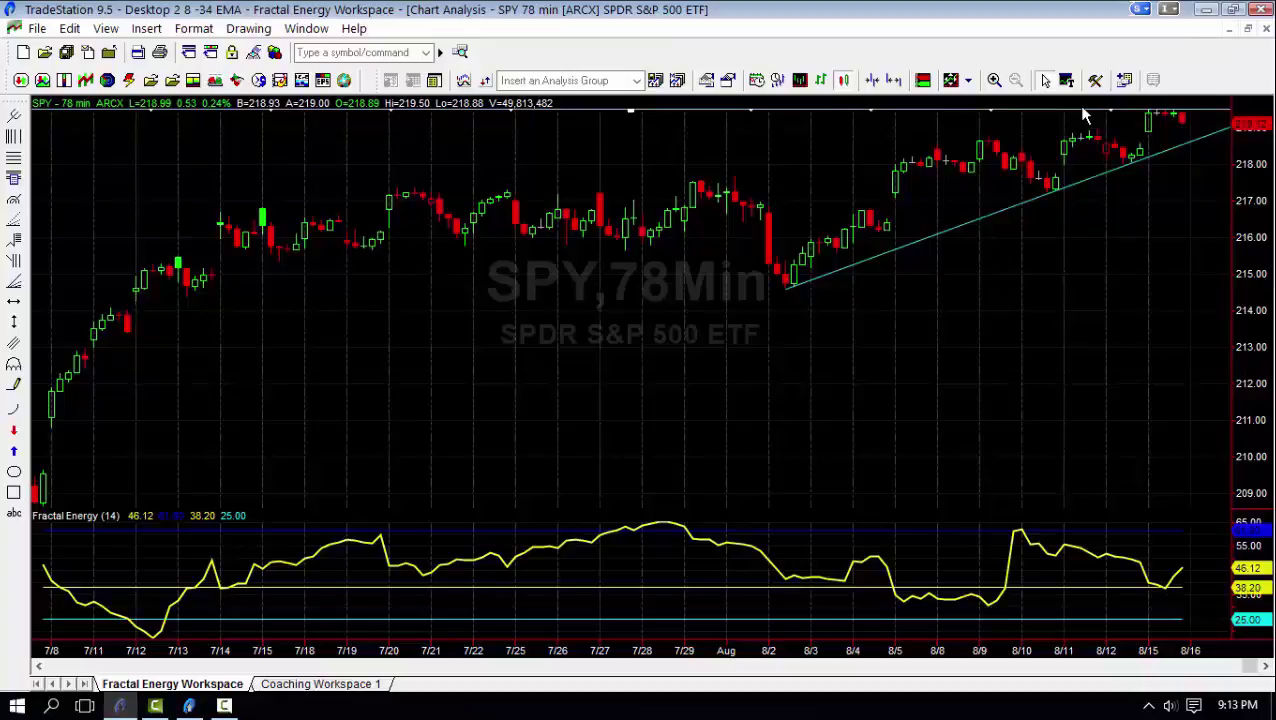
{"action": "left_click", "coordinate": [951, 80]}
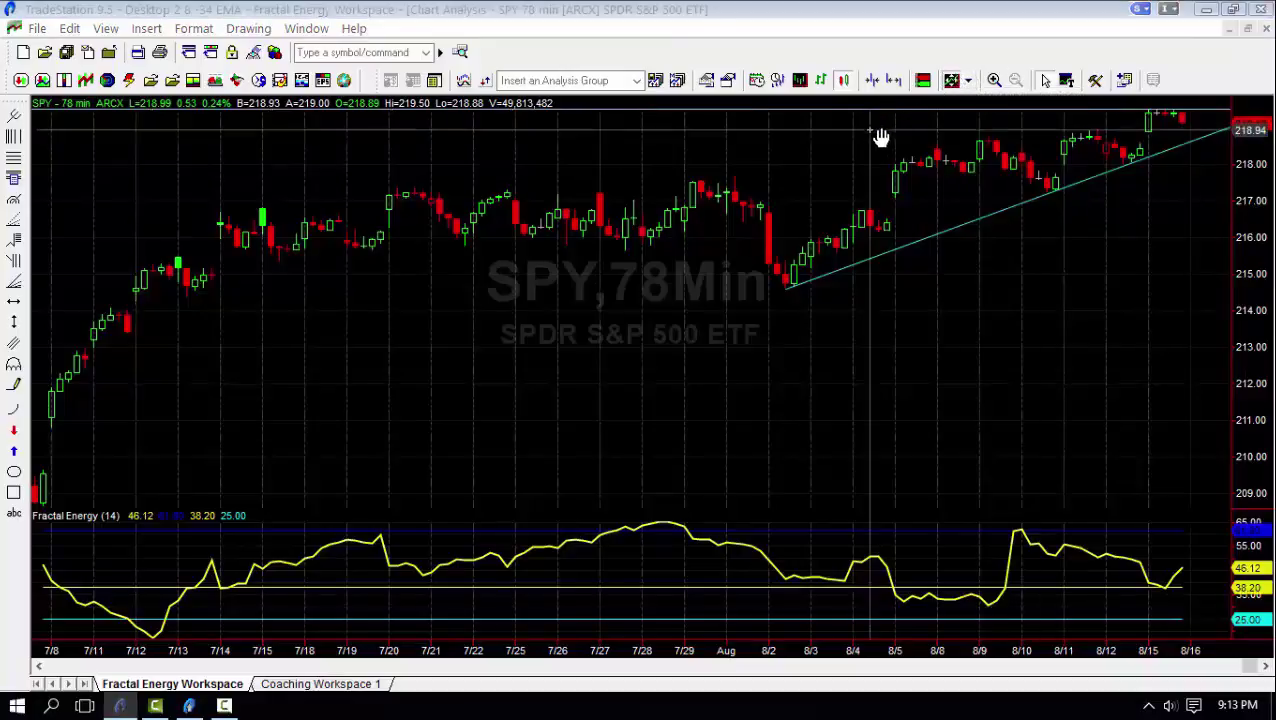
{"action": "left_click_drag", "start_coordinate": [880, 131], "coordinate": [846, 199]}
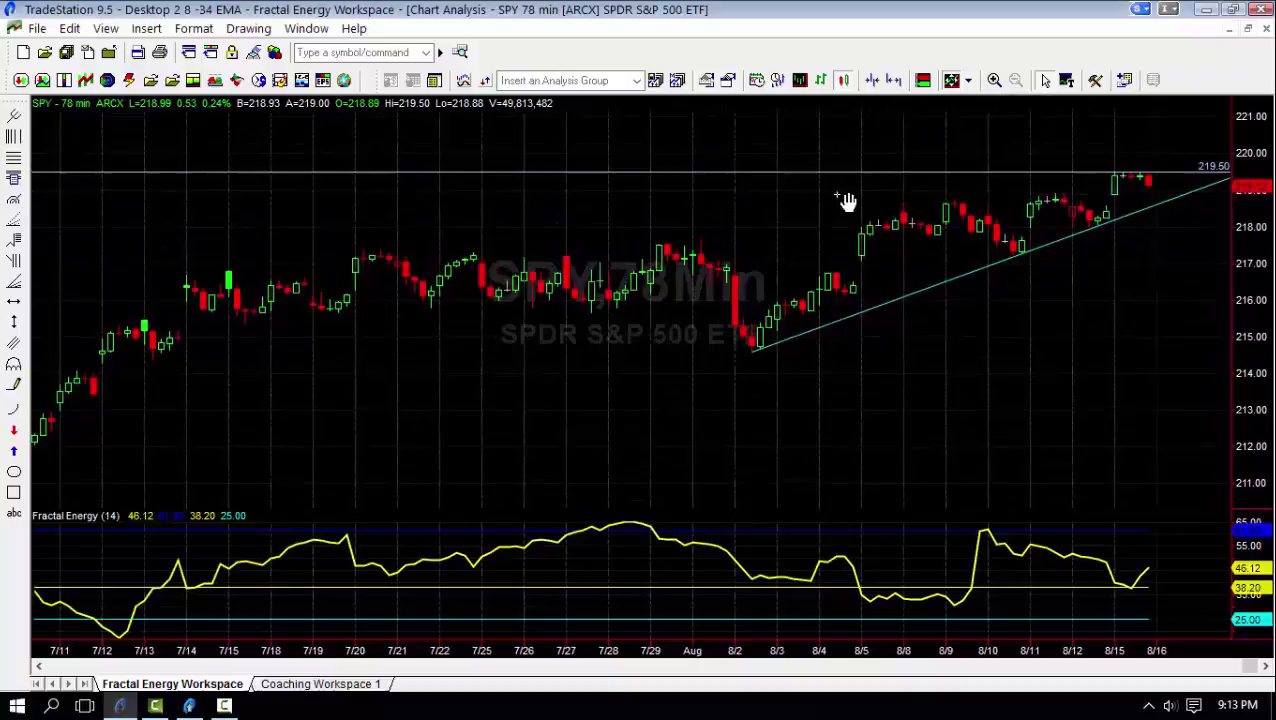
Enable the Breakout intra-bar alert on the horizontal line and open its global messaging preferences
{"action": "right_click", "coordinate": [1003, 174]}
{"action": "left_click", "coordinate": [1075, 188]}
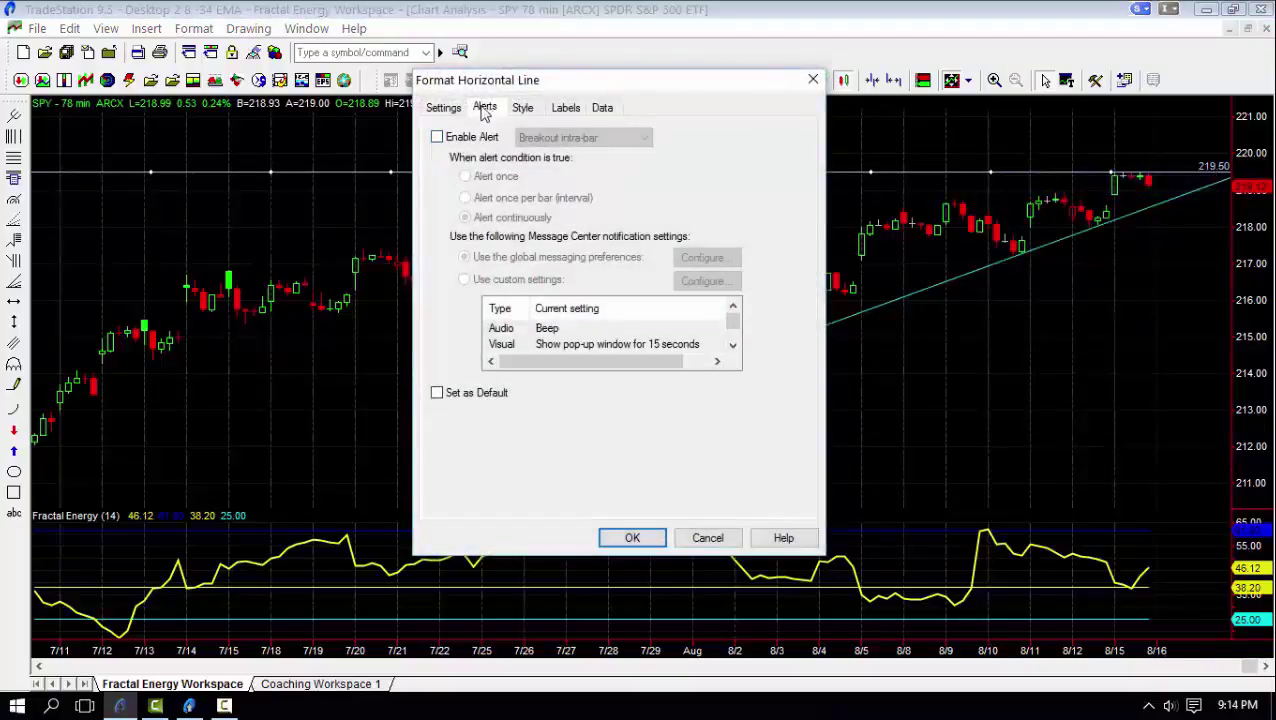
{"action": "left_click", "coordinate": [437, 139]}
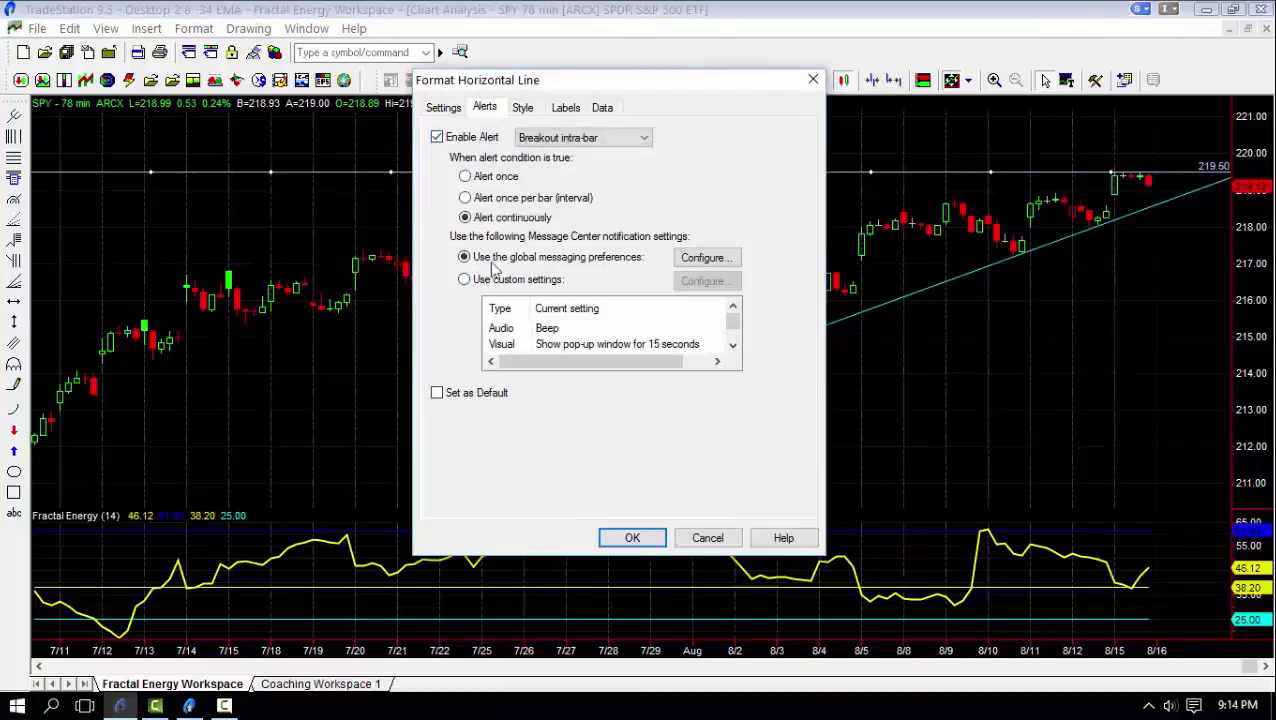
{"action": "left_click", "coordinate": [716, 260]}
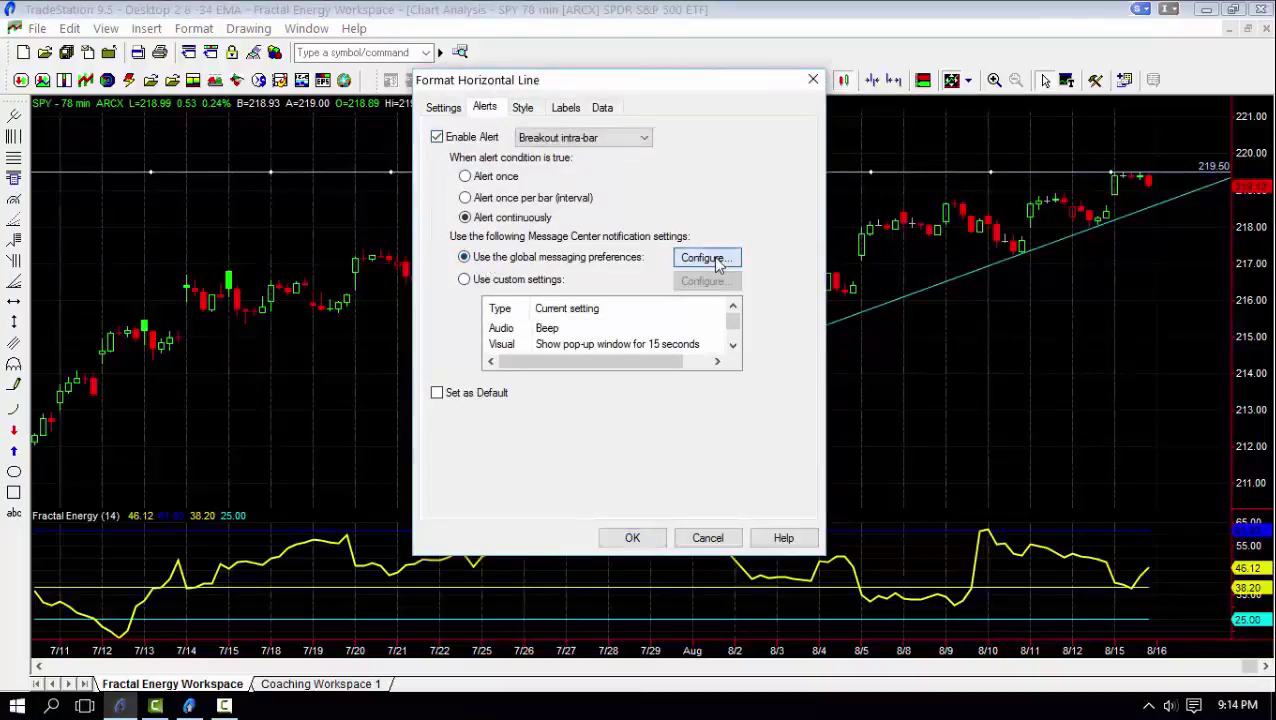